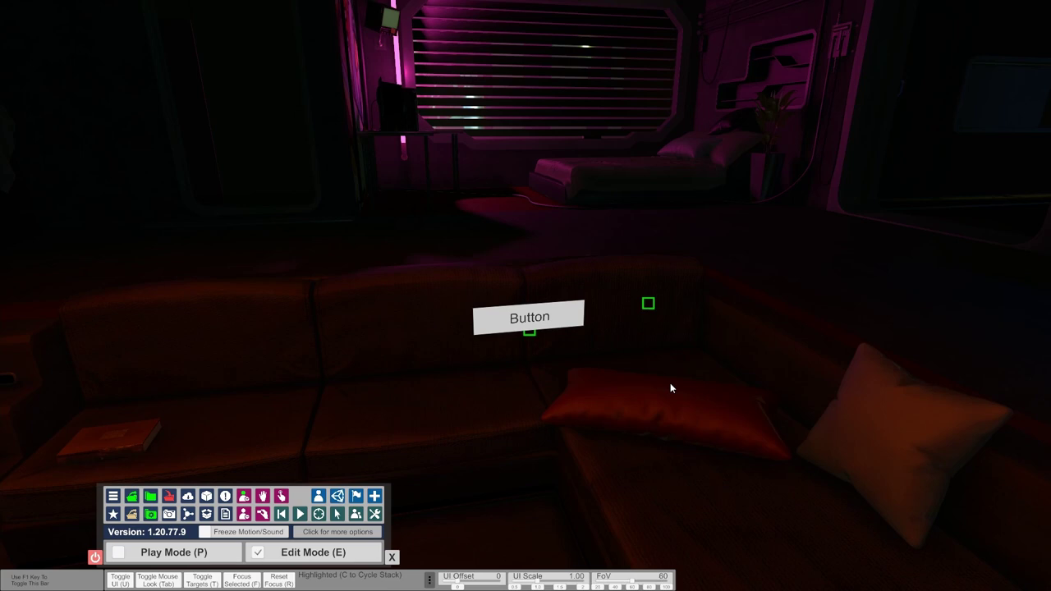
Open the Empty atom's StateMachine custom UI, briefly checking the UIButton's settings along the way
{"action": "left_click", "coordinate": [649, 304]}
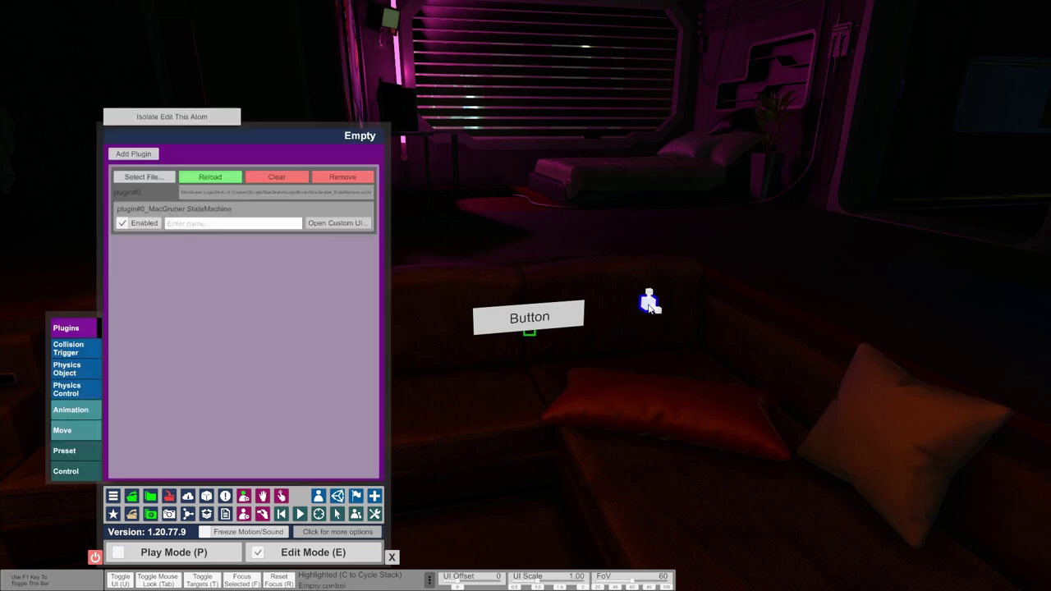
{"action": "left_click", "coordinate": [343, 223]}
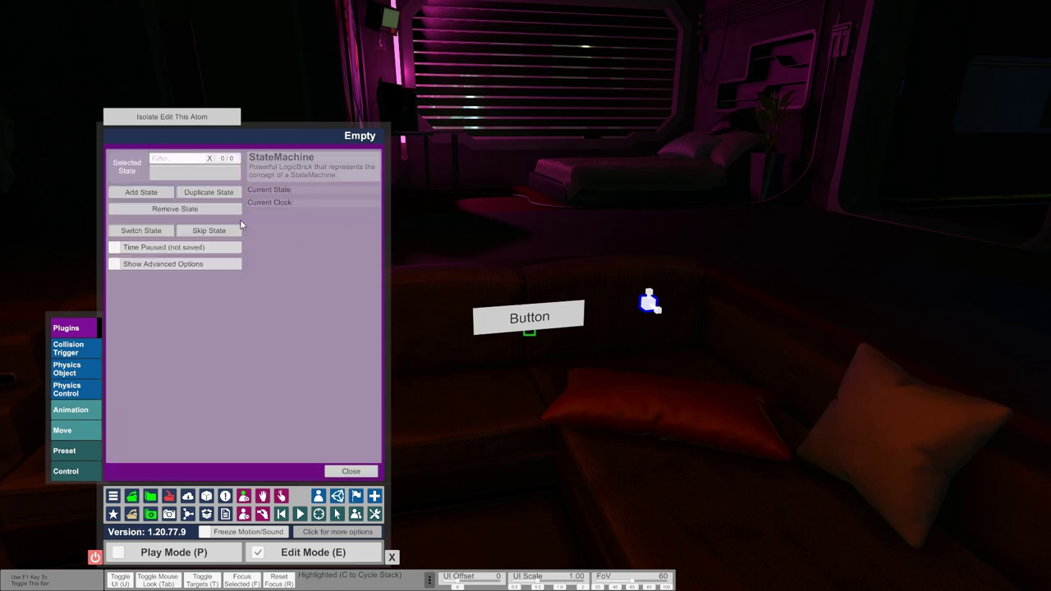
{"action": "left_click", "coordinate": [530, 332]}
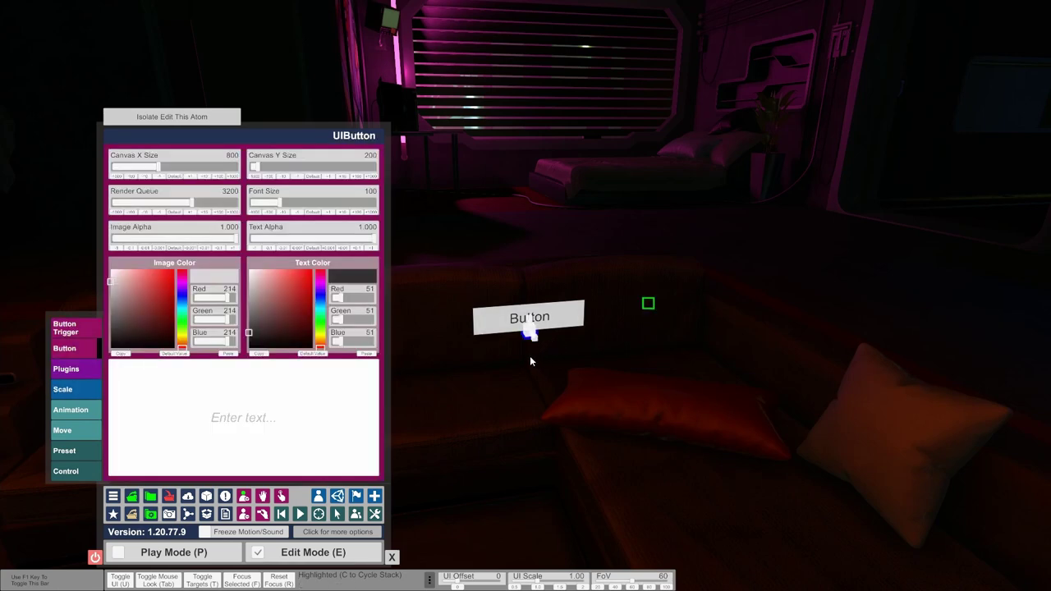
{"action": "left_click", "coordinate": [662, 353]}
{"action": "left_click", "coordinate": [649, 303]}
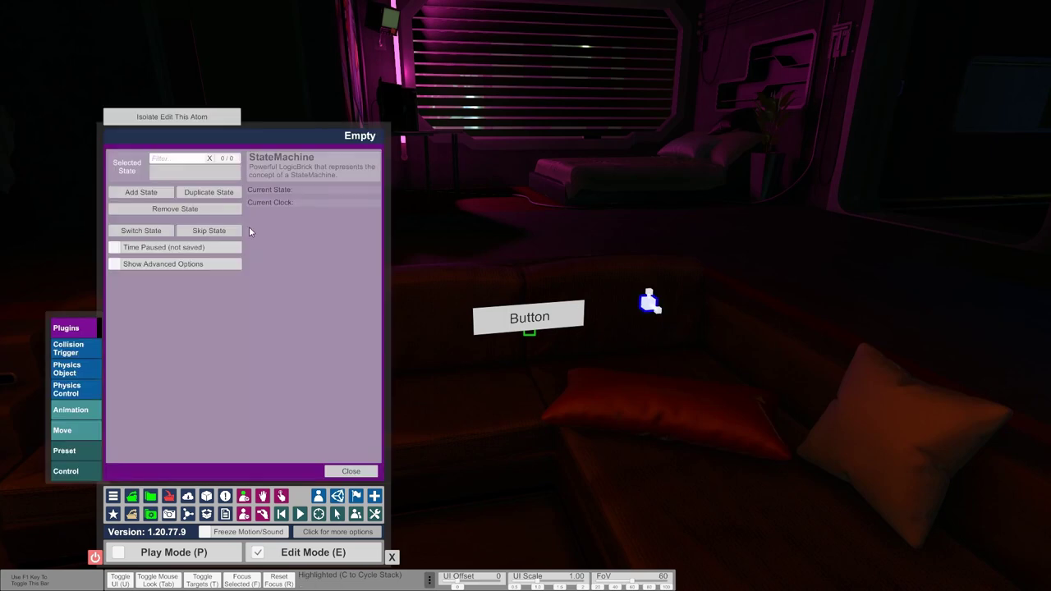
Add State1 and State2, then add a transition from State2 to State1
{"action": "double_click", "coordinate": [140, 192]}
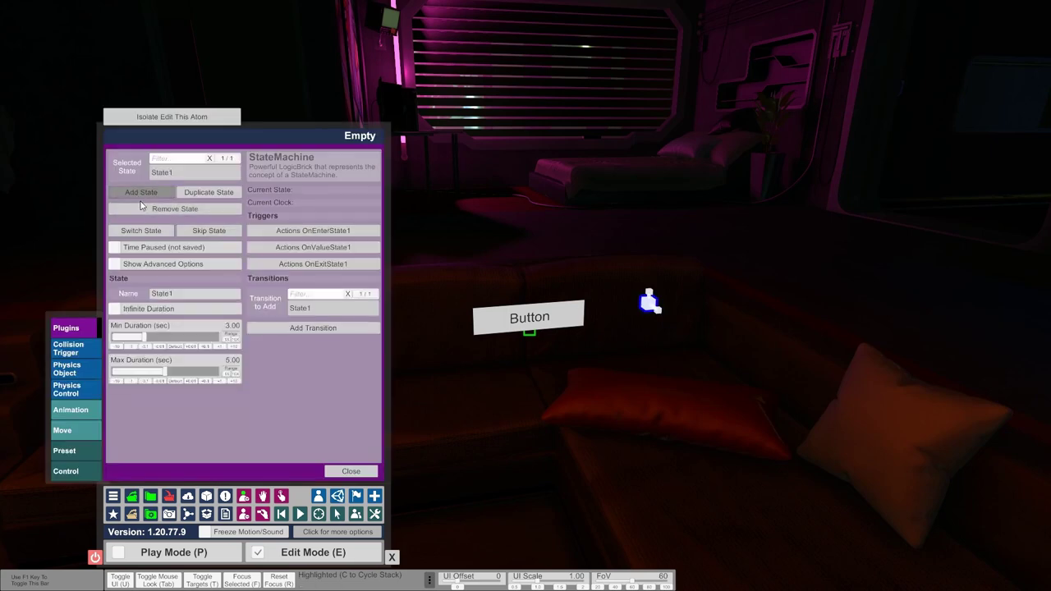
{"action": "left_click", "coordinate": [182, 172]}
{"action": "left_click", "coordinate": [195, 166]}
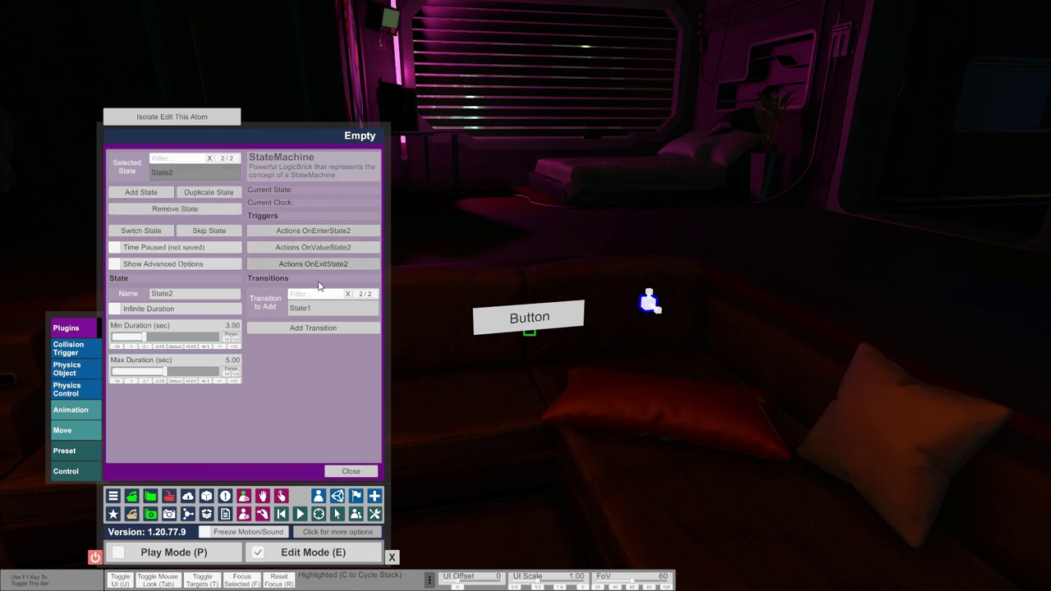
{"action": "left_click", "coordinate": [319, 308]}
{"action": "left_click", "coordinate": [307, 326]}
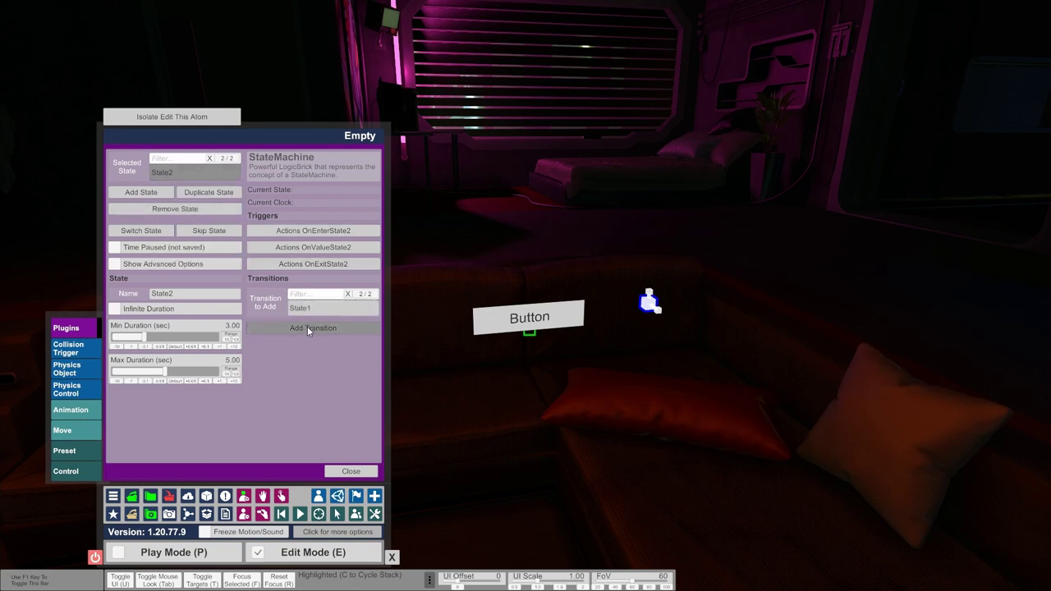
{"action": "left_click", "coordinate": [305, 327]}
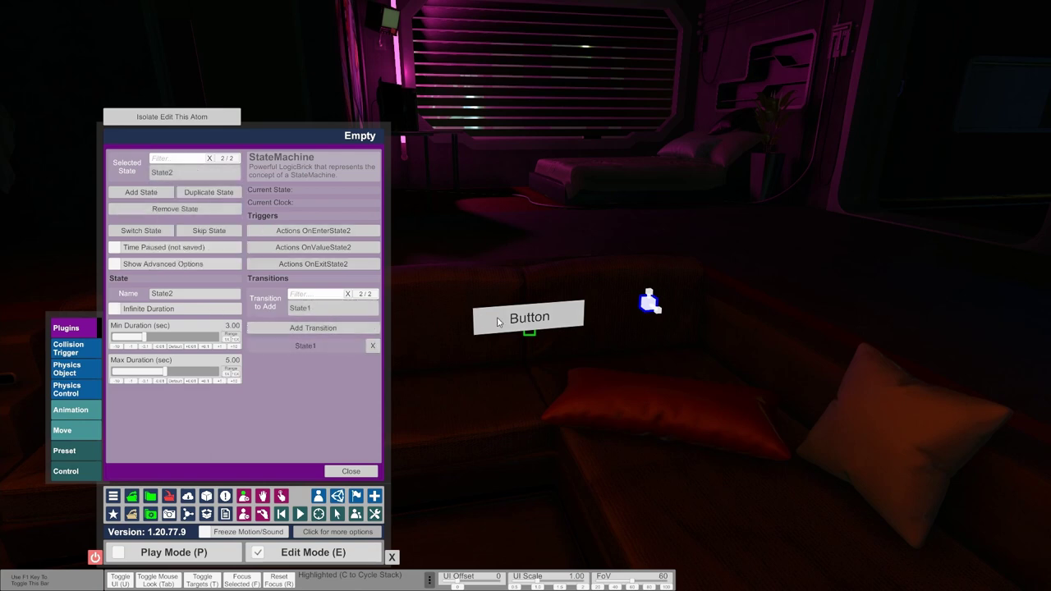
Add a new click action to the UIButton's trigger and open its settings
{"action": "left_click", "coordinate": [530, 334]}
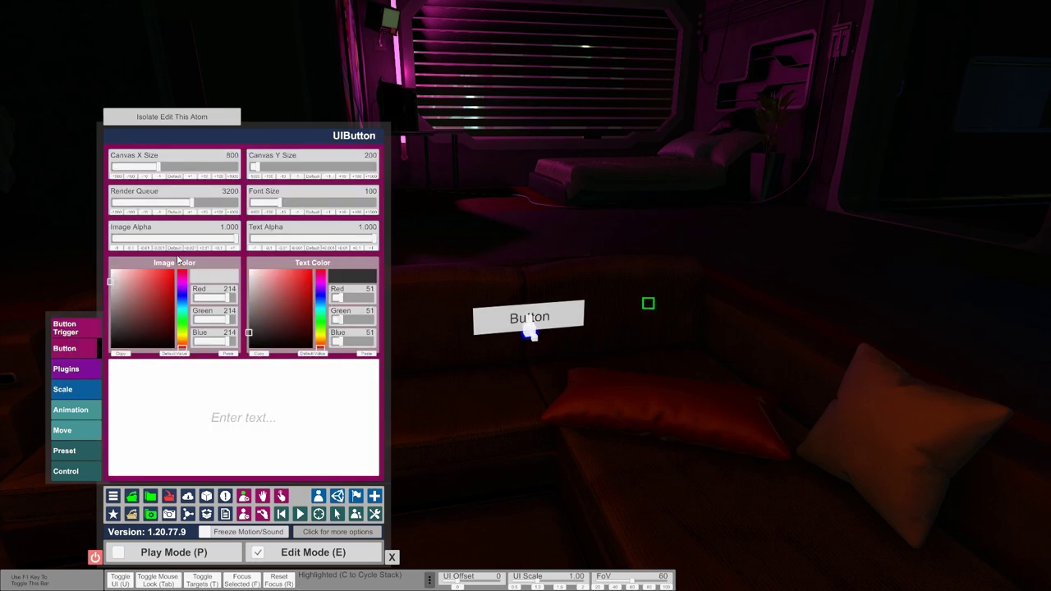
{"action": "left_click", "coordinate": [65, 328]}
{"action": "left_click", "coordinate": [168, 182]}
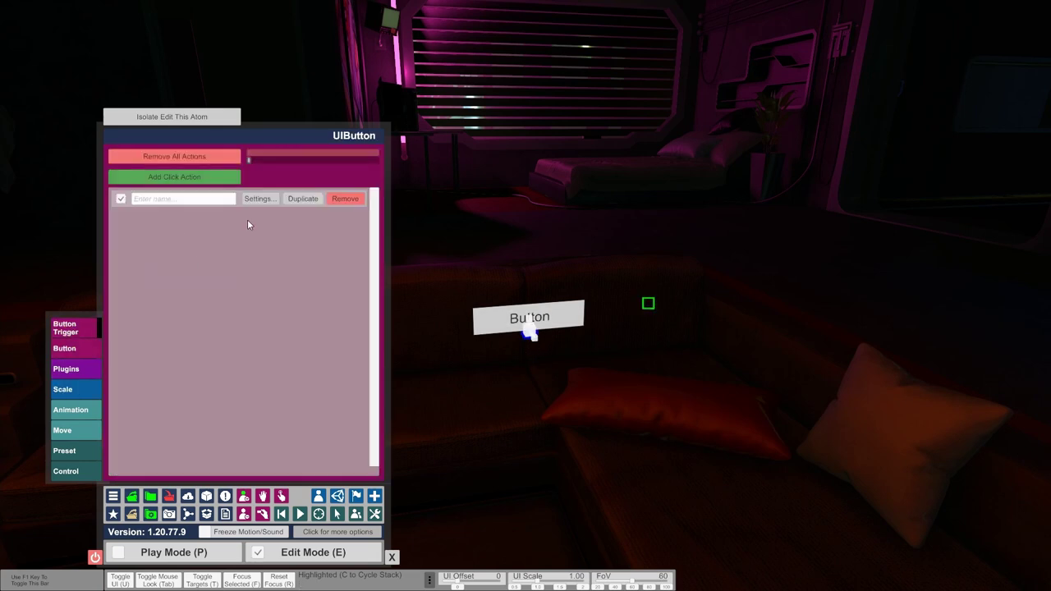
{"action": "left_click", "coordinate": [254, 198]}
Point the click action at SwitchState on the Empty atom's MacGruber StateMachine plugin
{"action": "left_click", "coordinate": [181, 185]}
{"action": "left_click", "coordinate": [188, 261]}
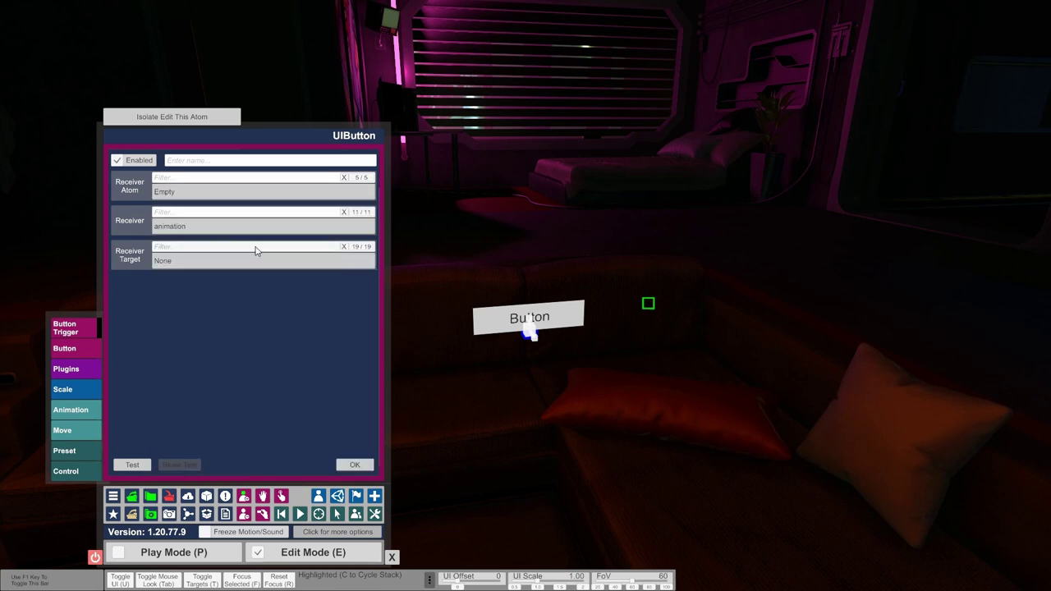
{"action": "left_click", "coordinate": [211, 230]}
{"action": "left_click", "coordinate": [218, 352]}
{"action": "left_click", "coordinate": [224, 262]}
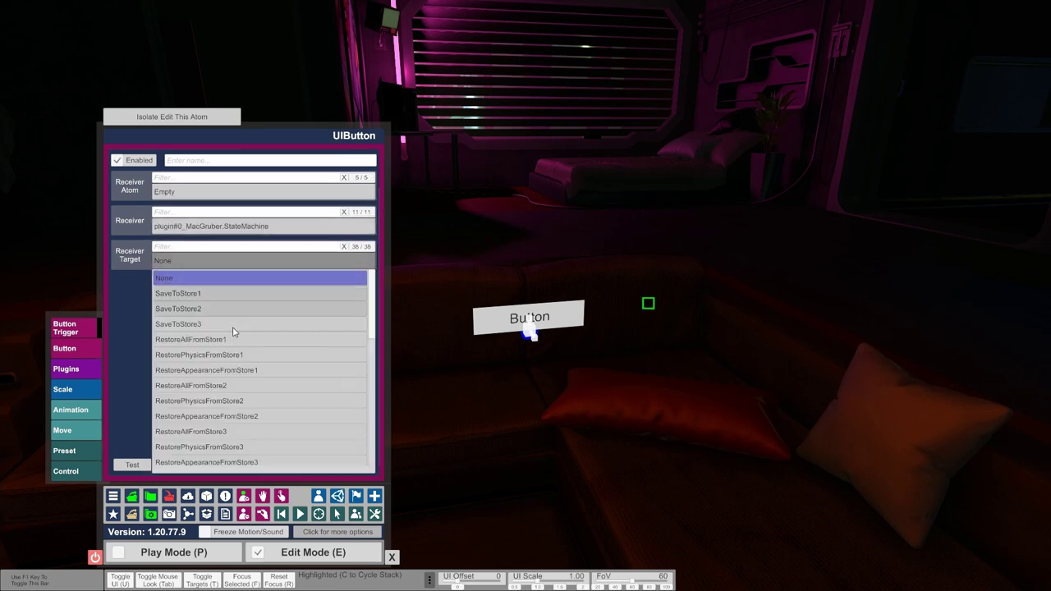
{"action": "scroll", "coordinate": [210, 394], "scroll_direction": "down", "scroll_amount": 5}
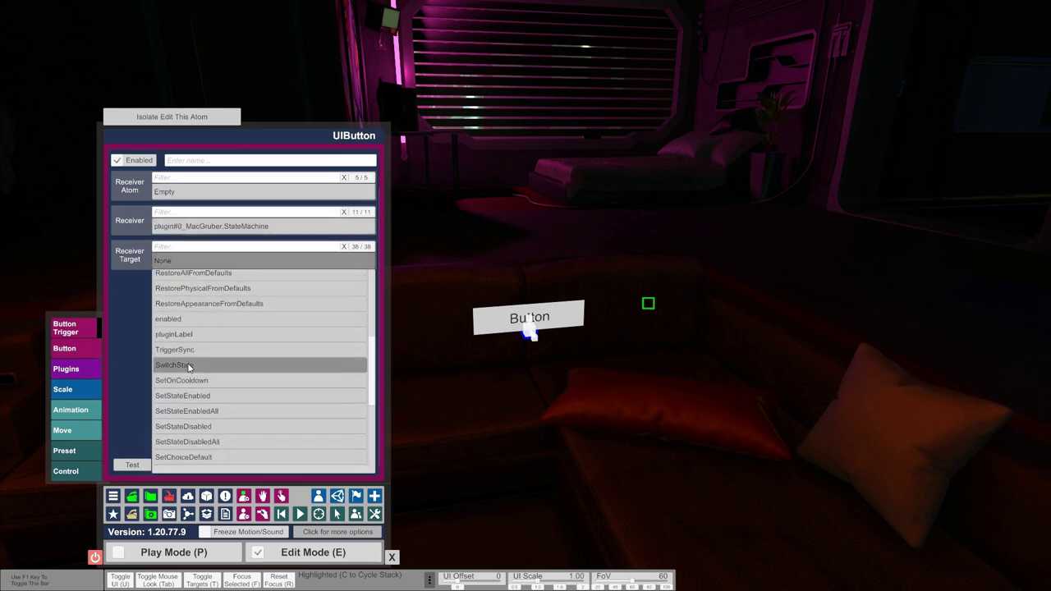
{"action": "left_click", "coordinate": [203, 364]}
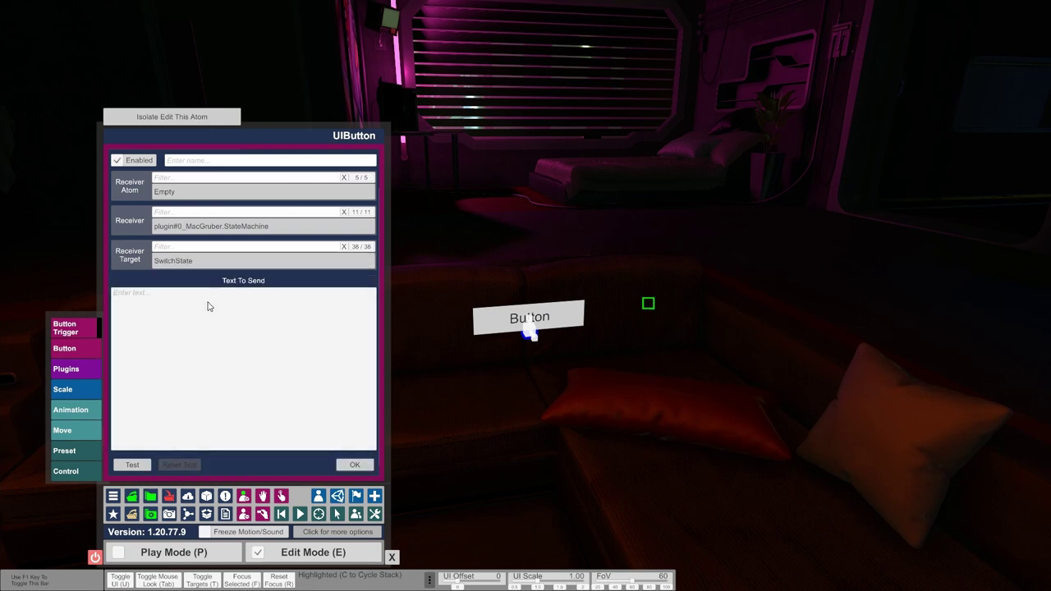
{"action": "type", "text": "State2"}
{"action": "left_click", "coordinate": [648, 303]}
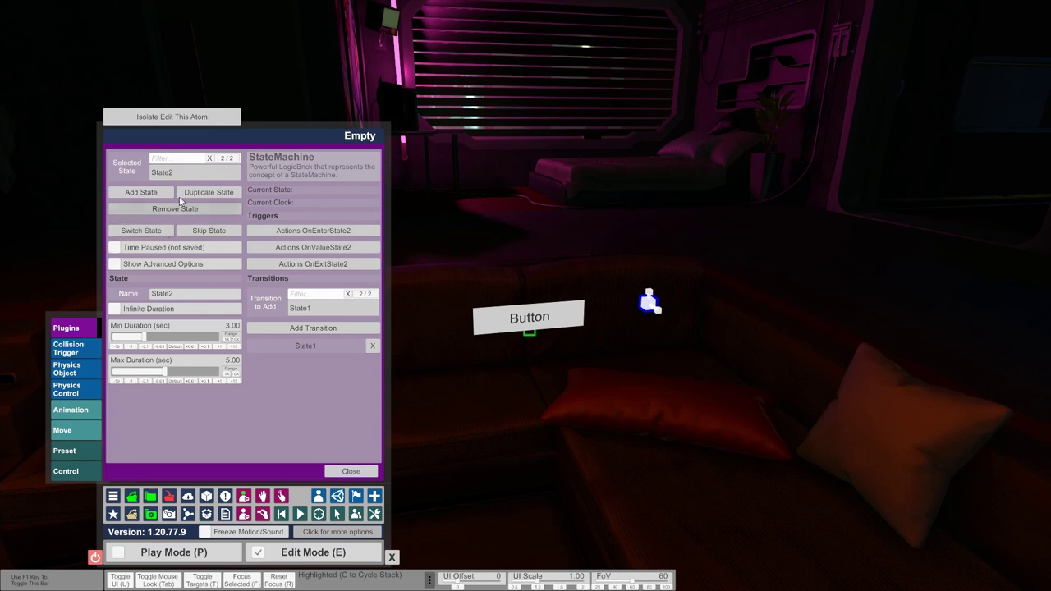
Copy the state name State2 and paste it into the button's SwitchState Text To Send
{"action": "left_click", "coordinate": [182, 296]}
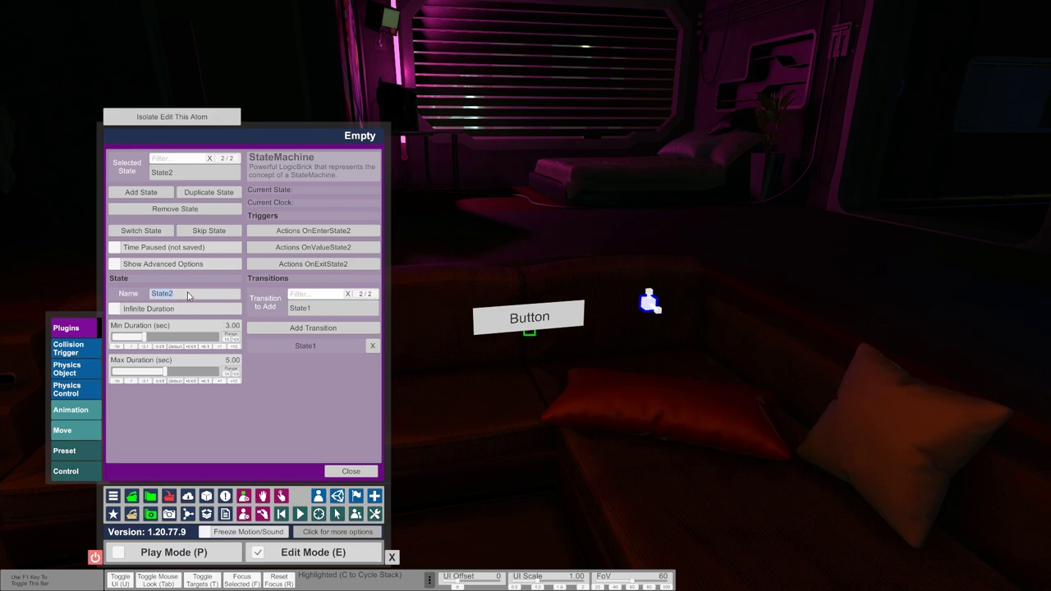
{"action": "key", "text": "ctrl+c"}
{"action": "left_click", "coordinate": [613, 401]}
{"action": "left_click", "coordinate": [529, 331]}
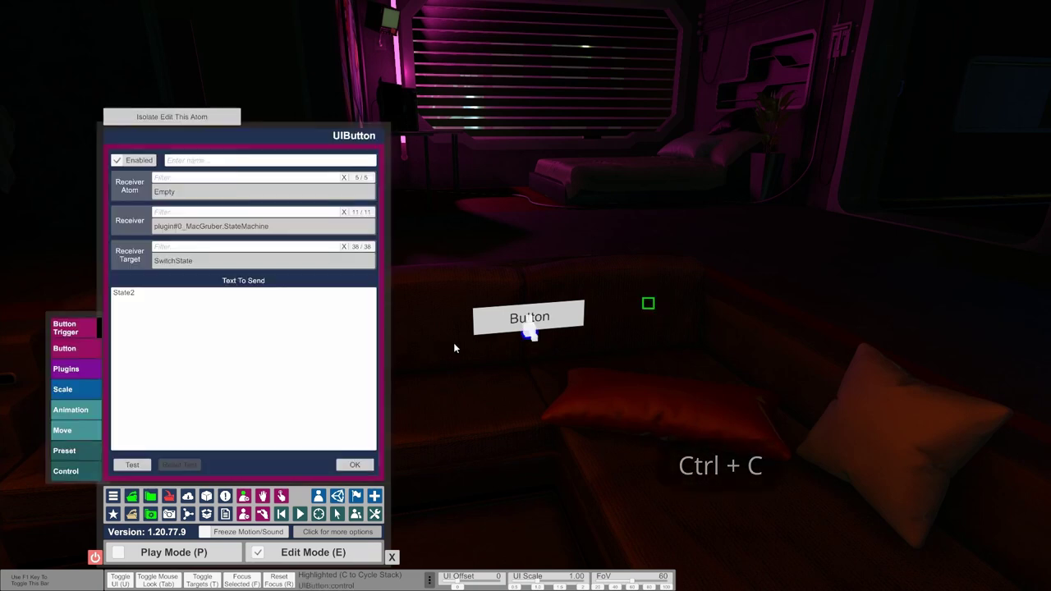
{"action": "left_click", "coordinate": [134, 348]}
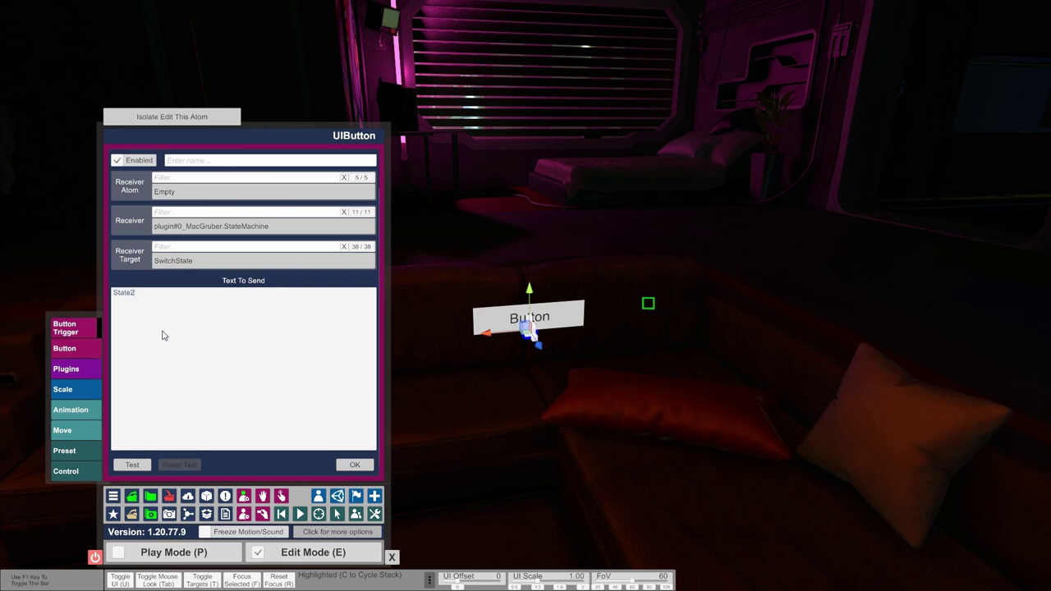
{"action": "key", "text": "ctrl+v"}
Confirm the click action settings and go back to the Empty atom's StateMachine UI
{"action": "left_click", "coordinate": [354, 465]}
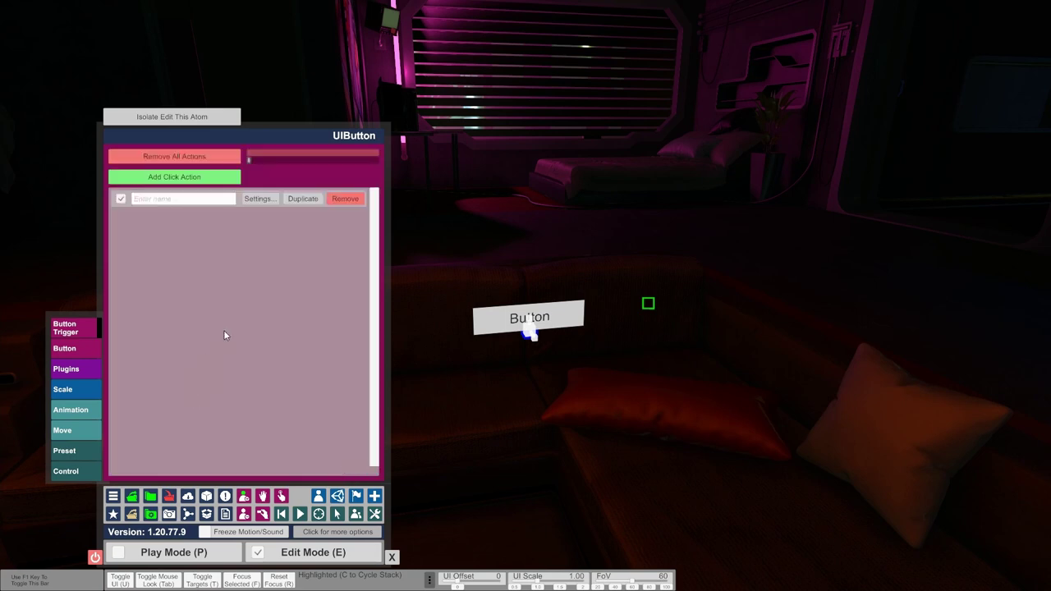
{"action": "left_click", "coordinate": [610, 359]}
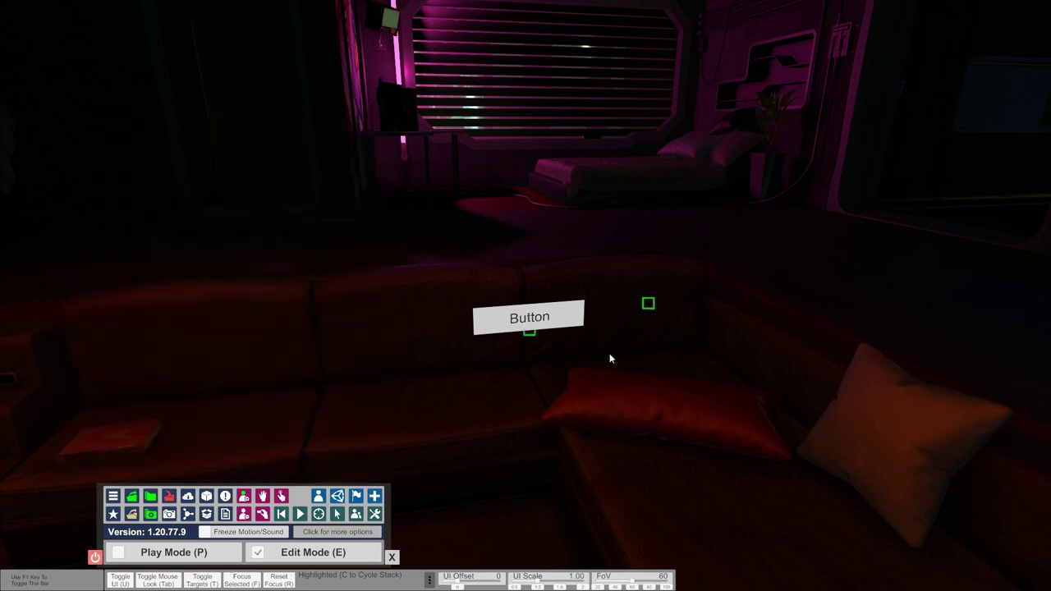
{"action": "left_click", "coordinate": [648, 303]}
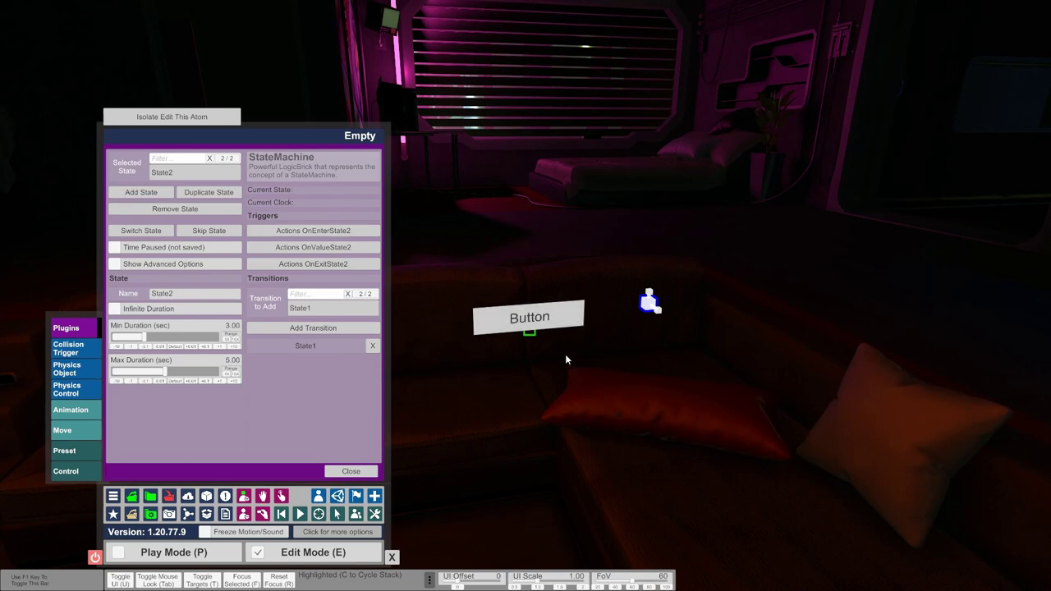
Test the StateMachine by forcing State2 with Switch State and pressing the scene Button repeatedly
{"action": "left_click", "coordinate": [541, 313]}
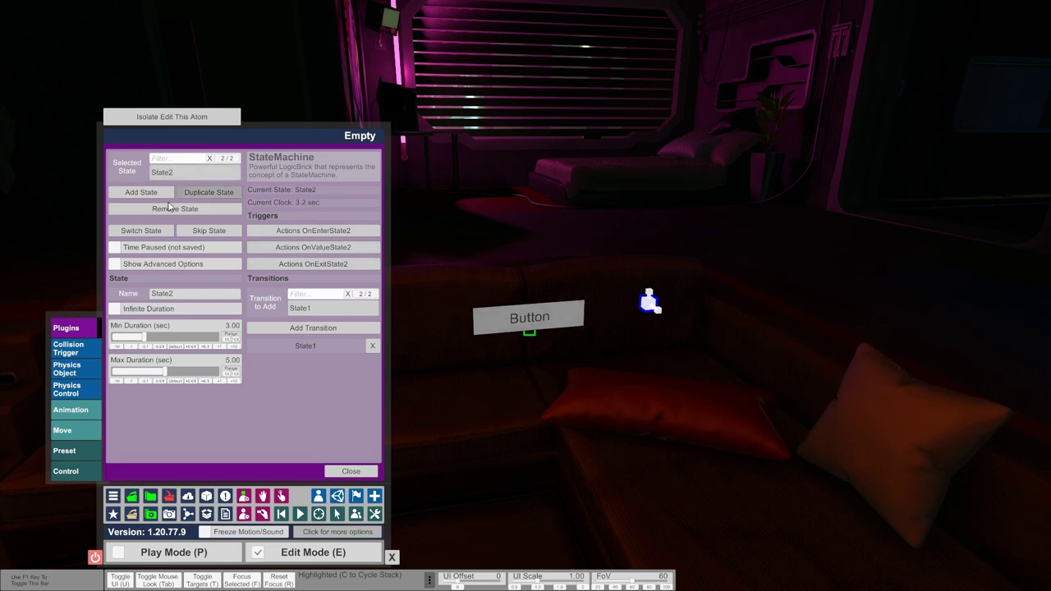
{"action": "left_click", "coordinate": [172, 171]}
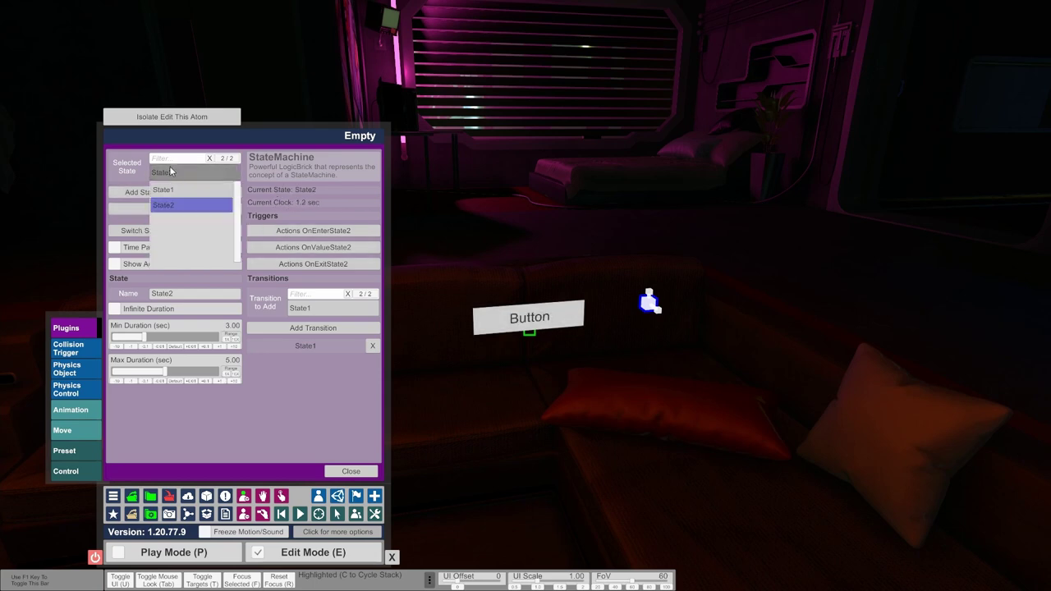
{"action": "left_click", "coordinate": [169, 171]}
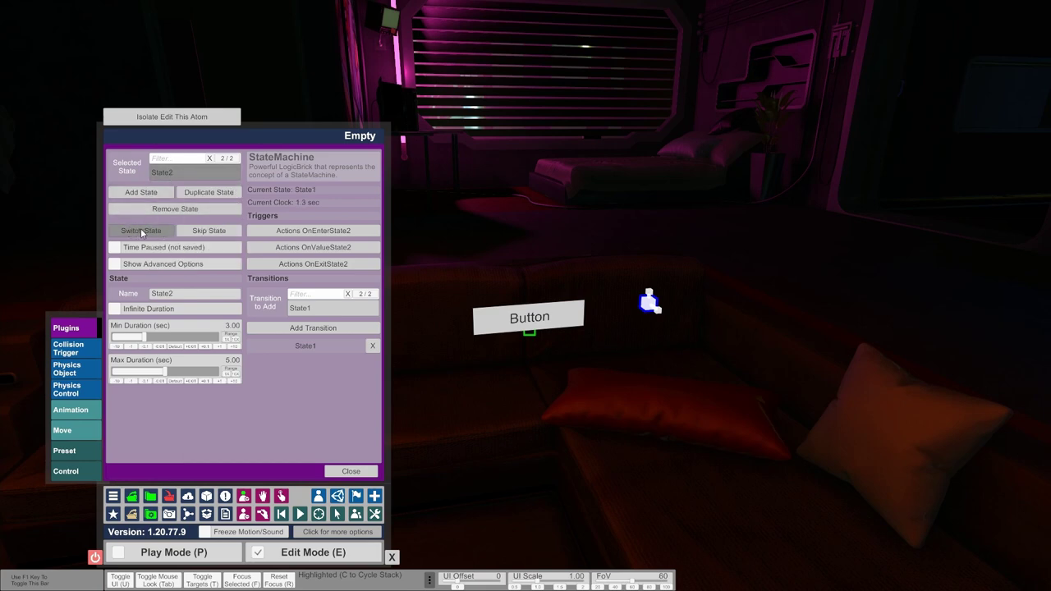
{"action": "left_click", "coordinate": [141, 231]}
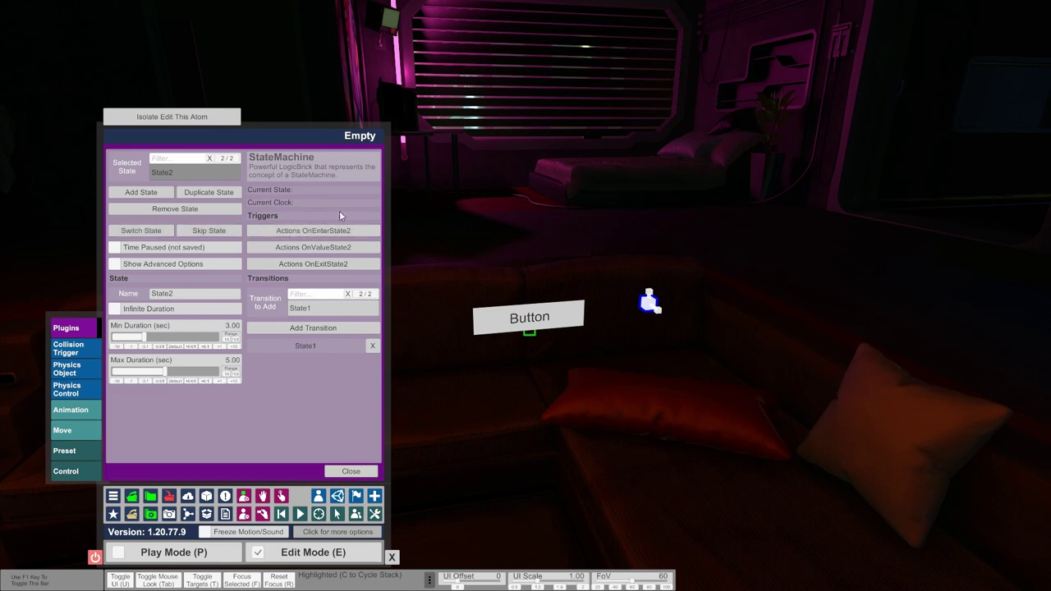
{"action": "left_click", "coordinate": [504, 311]}
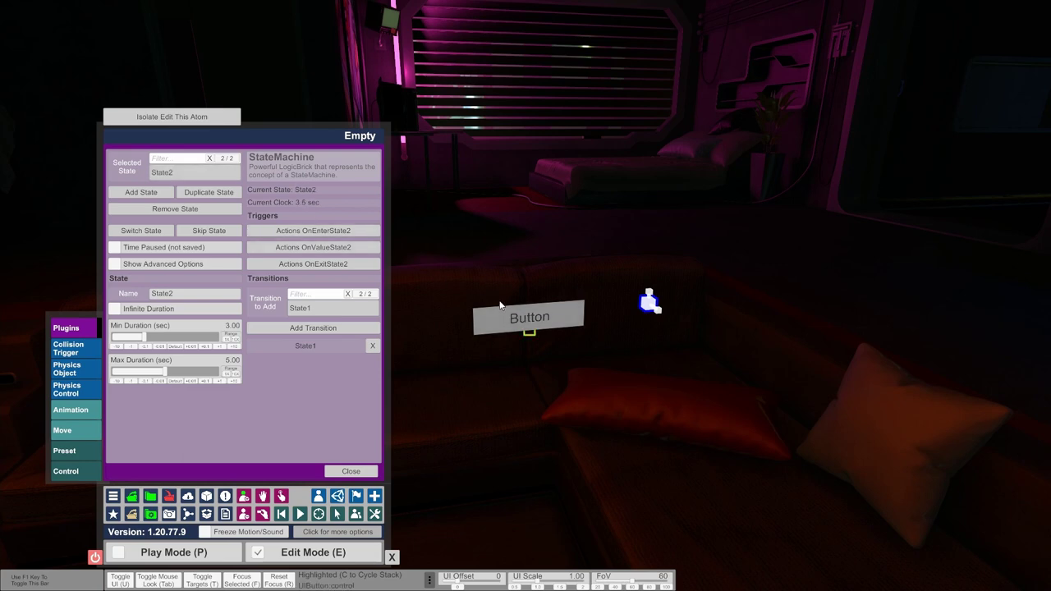
{"action": "left_click", "coordinate": [519, 320]}
{"action": "left_click", "coordinate": [518, 321]}
{"action": "left_click", "coordinate": [500, 316]}
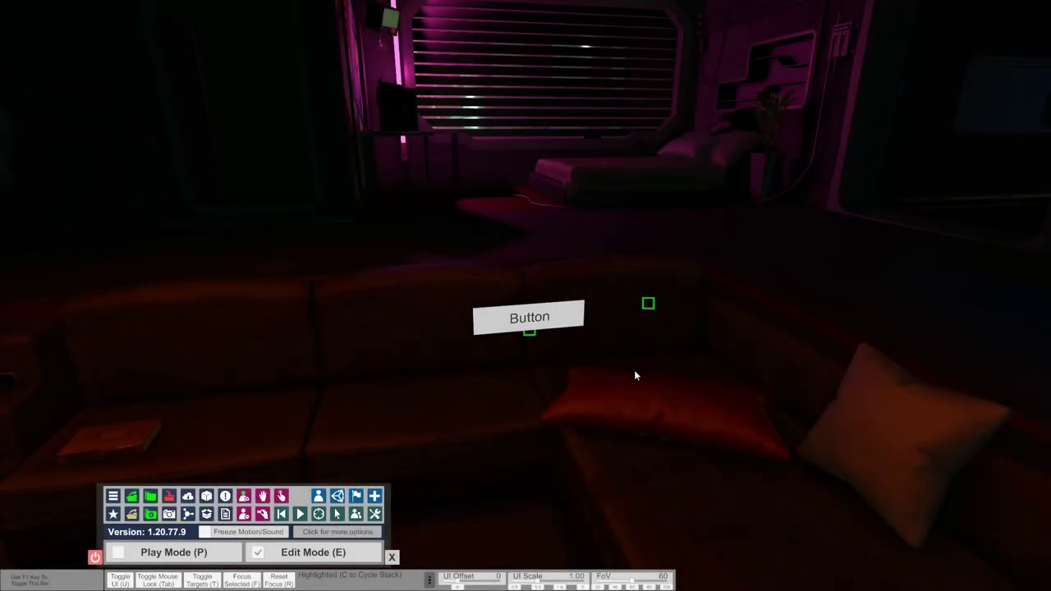
Press the scene Button once more, then open the Empty atom's StateMachine custom UI
{"action": "left_click", "coordinate": [526, 321]}
{"action": "left_click", "coordinate": [648, 303]}
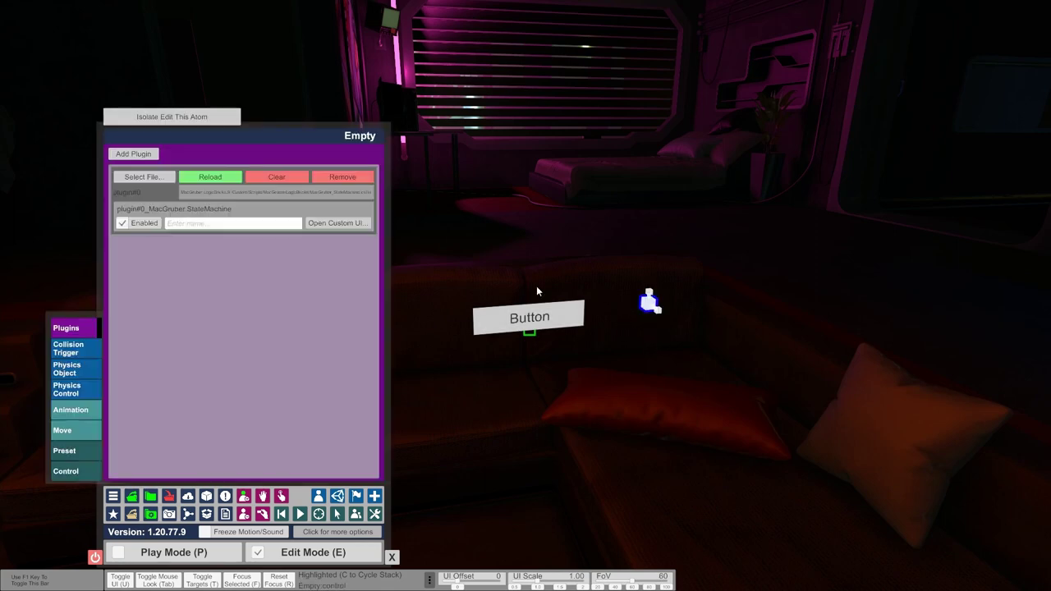
{"action": "left_click", "coordinate": [339, 224]}
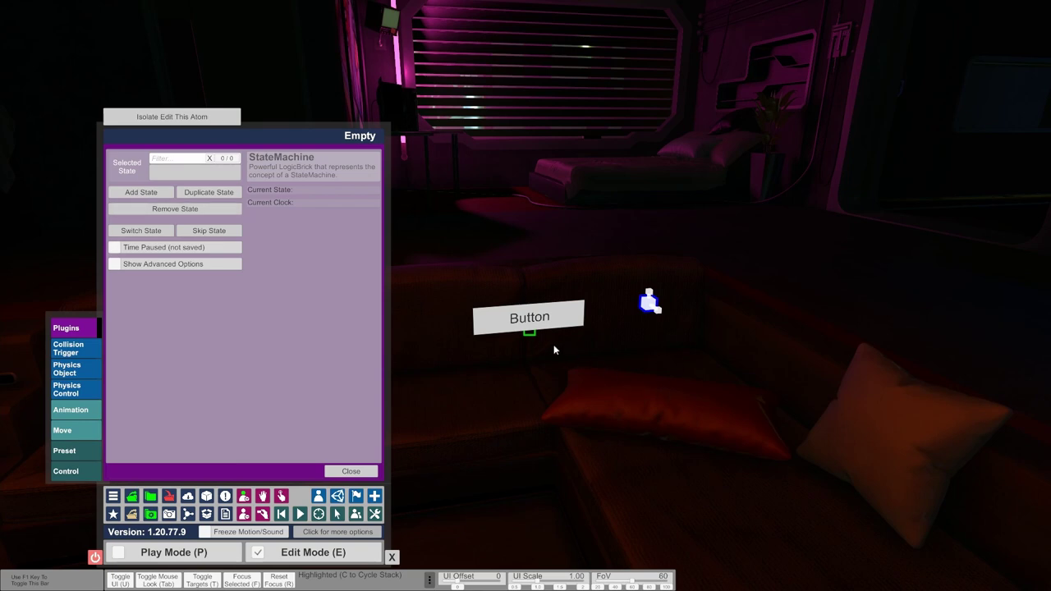
Add State1 and State2, a State2-to-State1 transition, and enable Wait for TriggerSync on State2
{"action": "left_click", "coordinate": [138, 195]}
{"action": "left_click", "coordinate": [156, 192]}
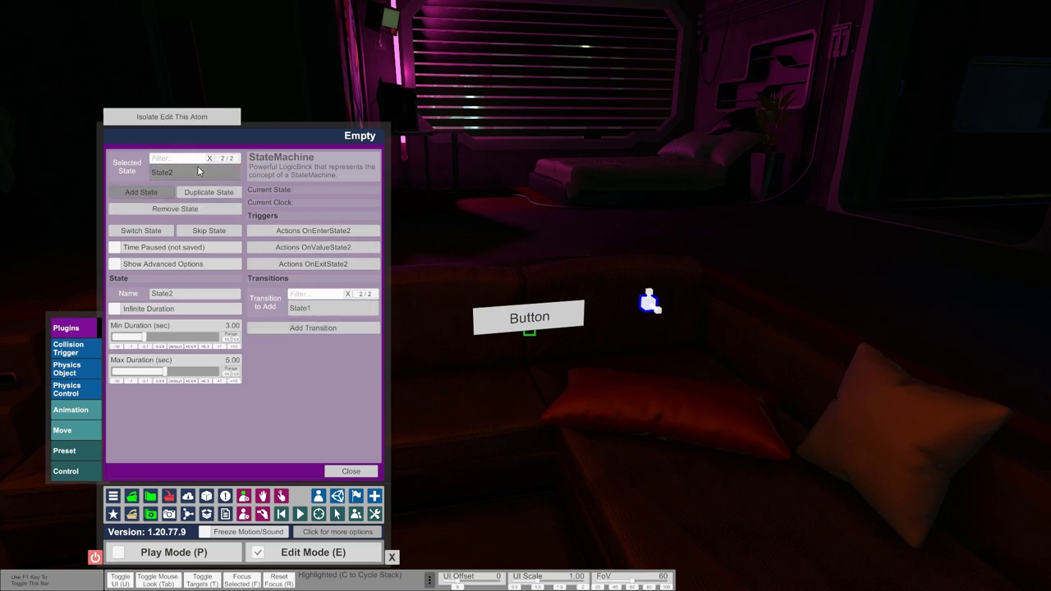
{"action": "left_click", "coordinate": [308, 330]}
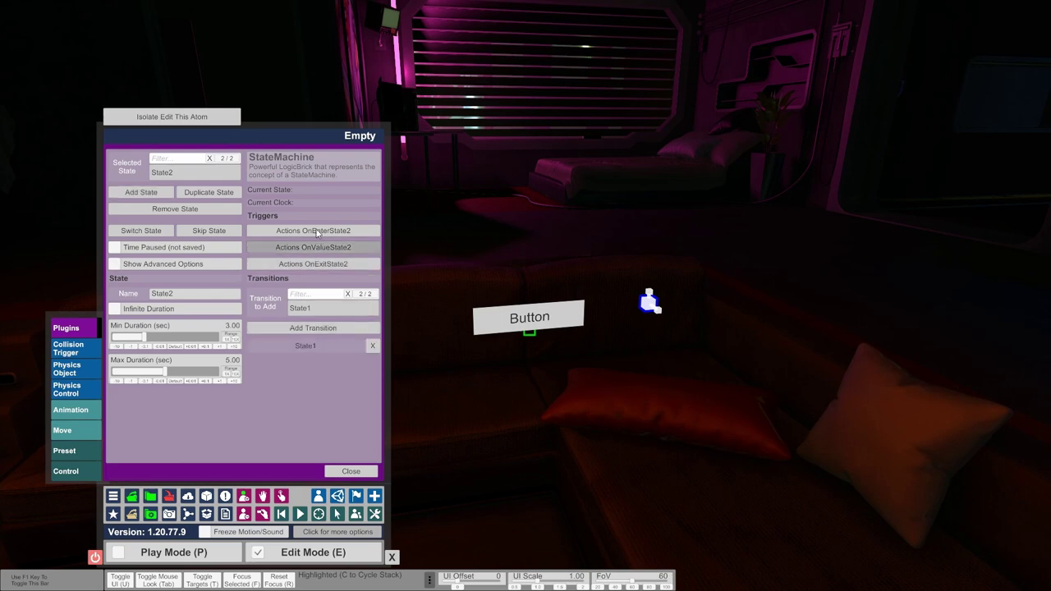
{"action": "left_click", "coordinate": [116, 265]}
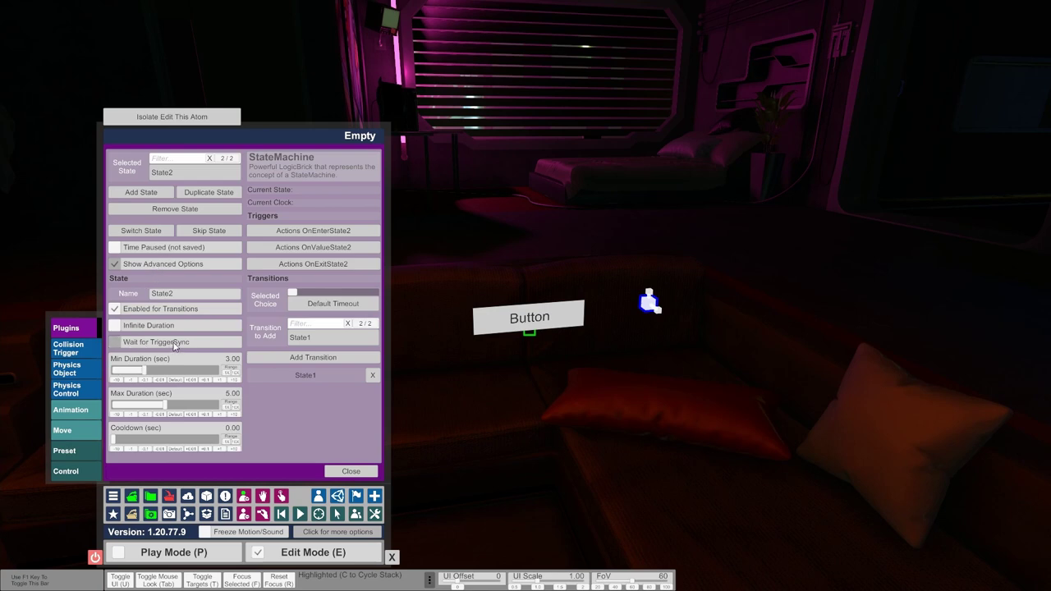
{"action": "left_click", "coordinate": [115, 343]}
Add a new click action to the scene Button and open its settings
{"action": "left_click", "coordinate": [533, 333]}
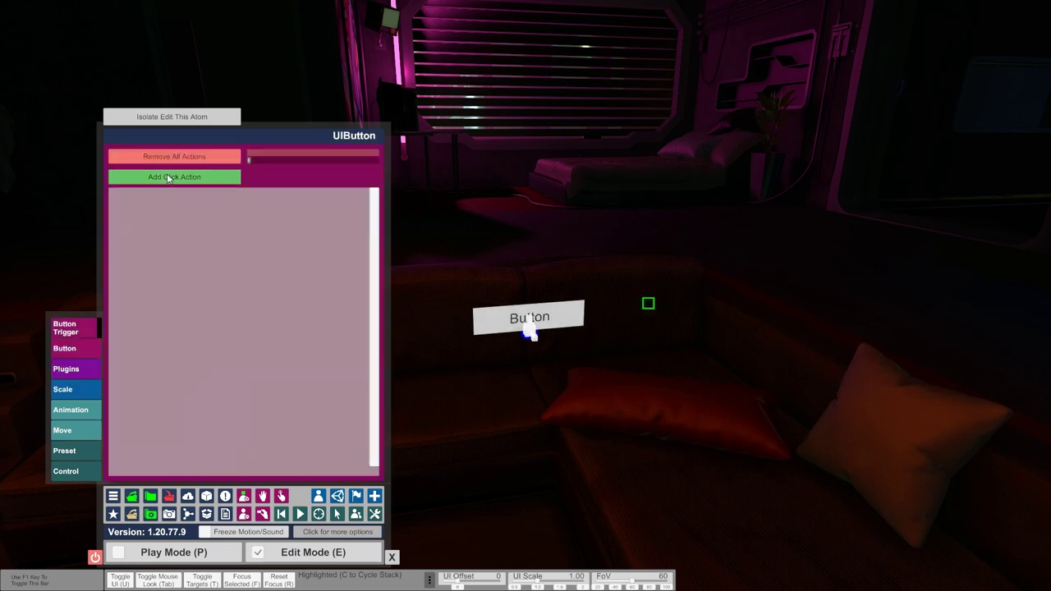
{"action": "left_click", "coordinate": [228, 177]}
{"action": "left_click", "coordinate": [246, 199]}
Make the click action fire TriggerSync on Empty's plugin#0_MacGruber.StateMachine and confirm it
{"action": "left_click", "coordinate": [206, 193]}
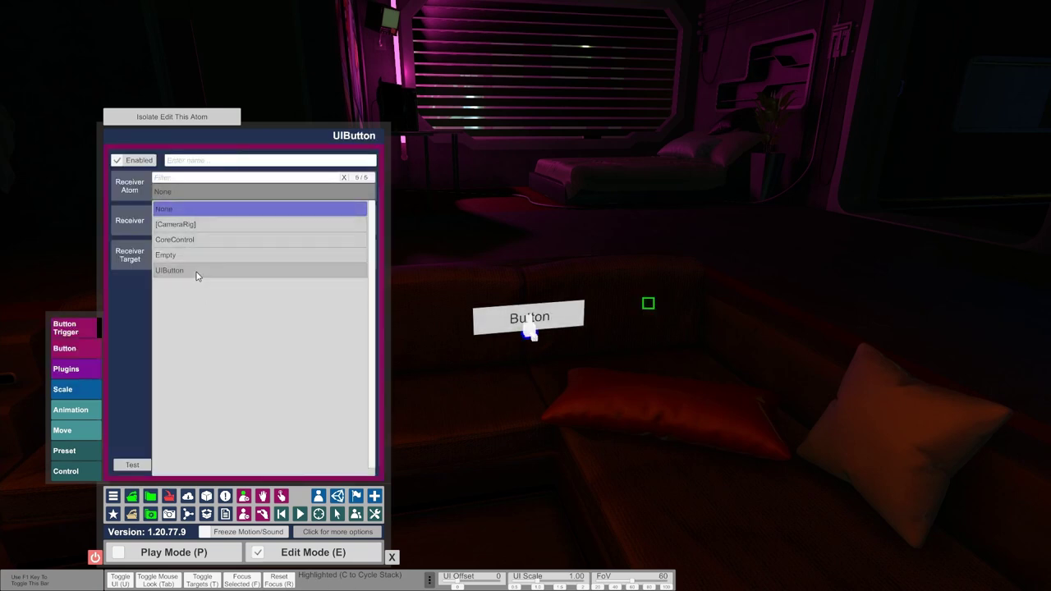
{"action": "left_click", "coordinate": [197, 257]}
{"action": "left_click", "coordinate": [205, 226]}
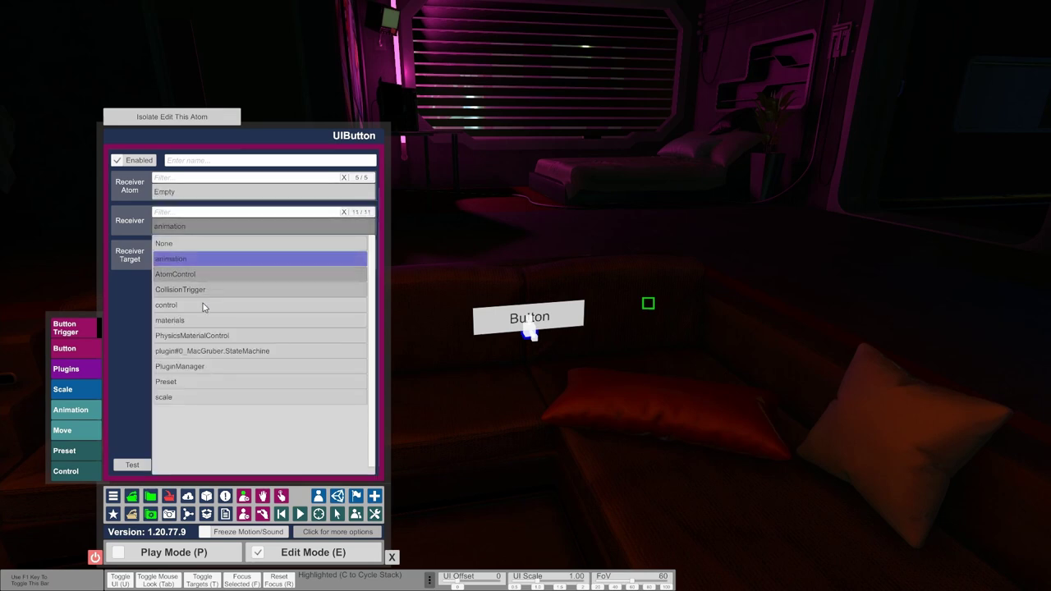
{"action": "left_click", "coordinate": [205, 347]}
{"action": "left_click", "coordinate": [198, 259]}
{"action": "scroll", "coordinate": [196, 382], "scroll_direction": "down", "scroll_amount": 2}
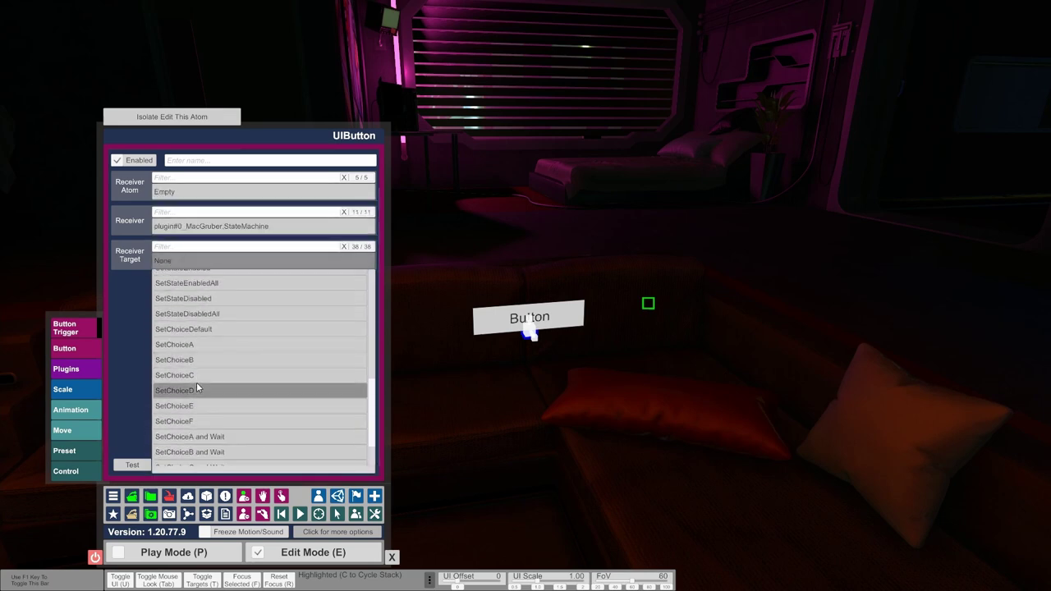
{"action": "scroll", "coordinate": [195, 377], "scroll_direction": "up", "scroll_amount": 2}
{"action": "left_click", "coordinate": [179, 350]}
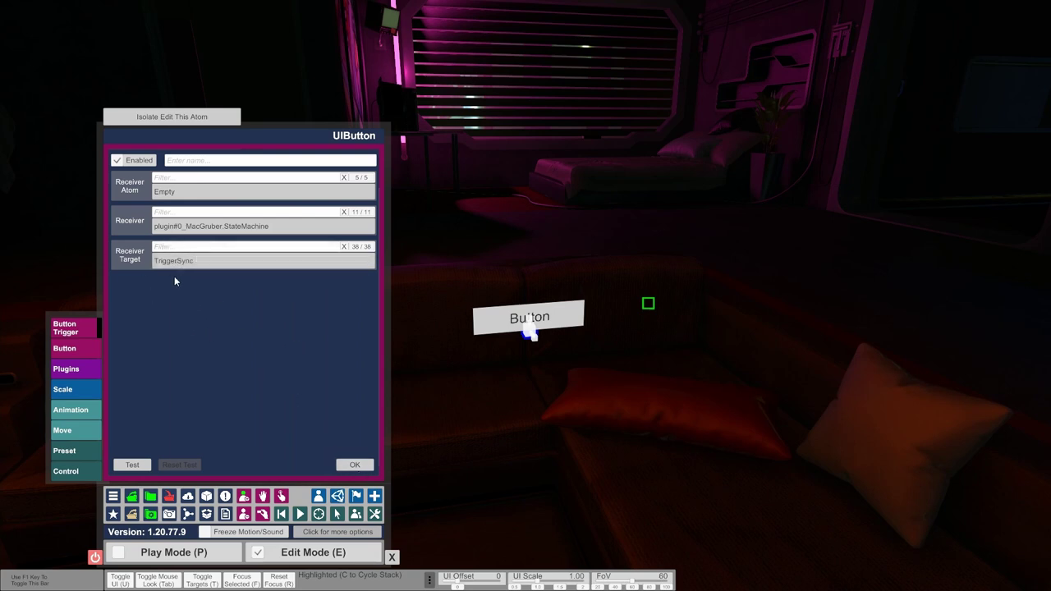
{"action": "left_click", "coordinate": [359, 464]}
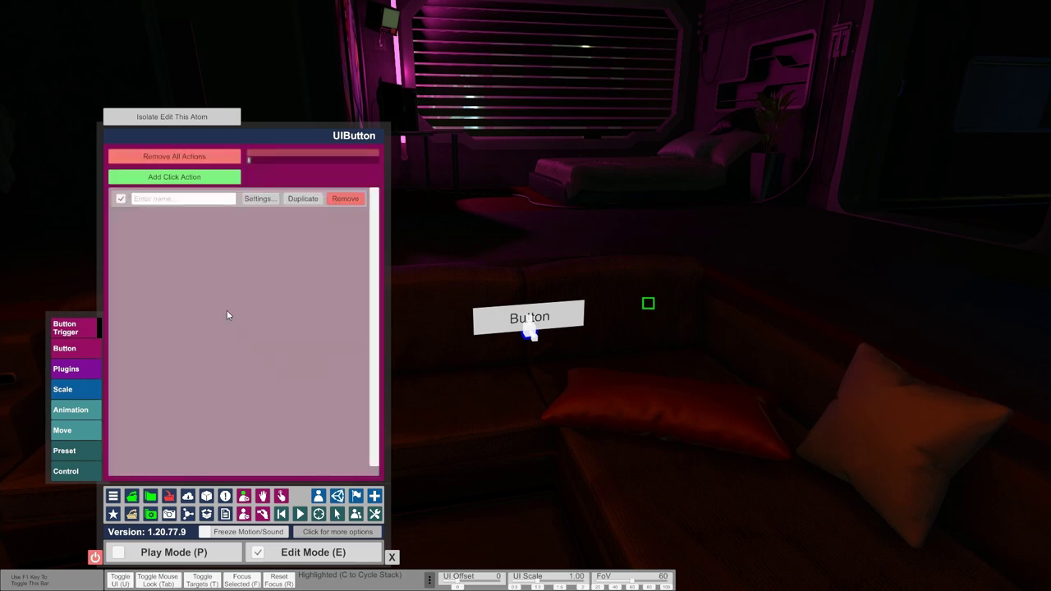
{"action": "left_click", "coordinate": [648, 304]}
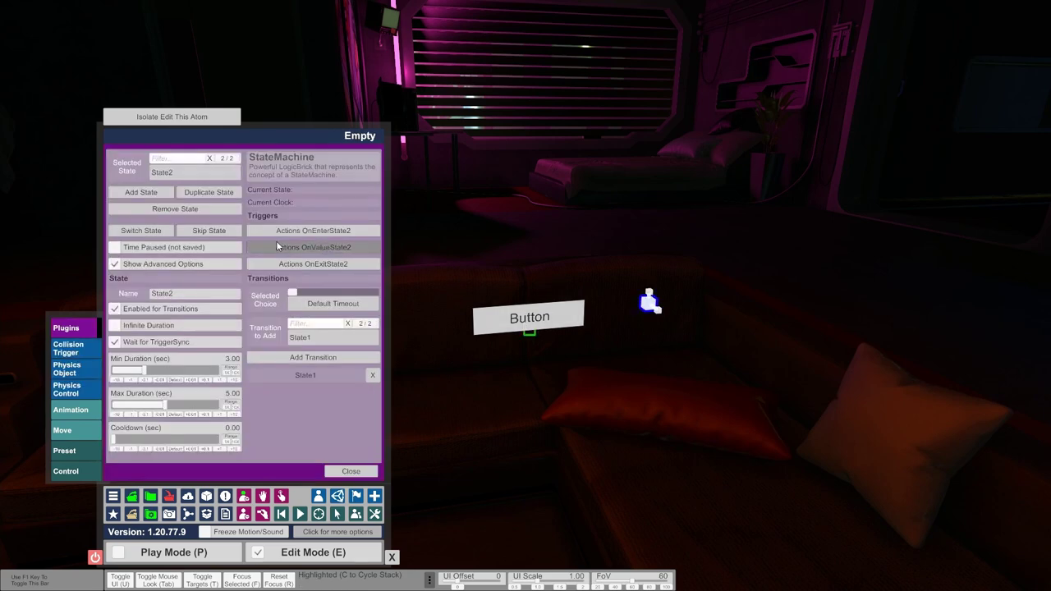